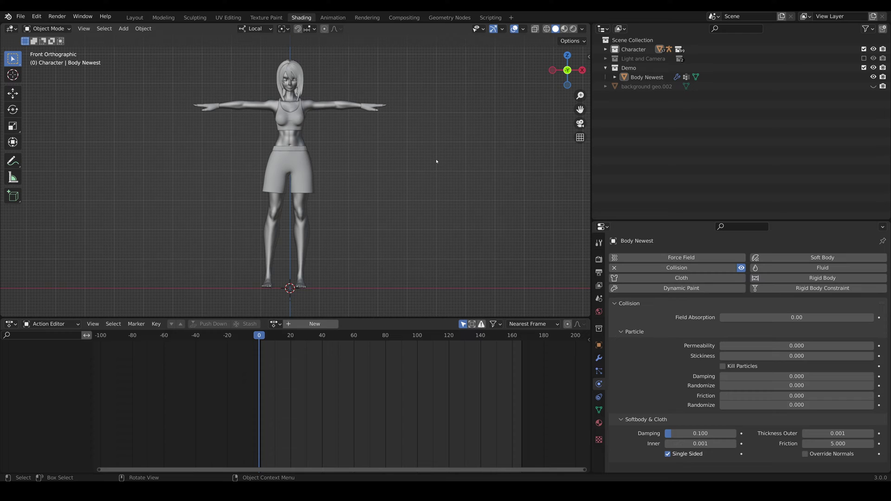
# Check the physics settings of the shorts, the hair bangs and the body.
pyautogui.click(310, 188)
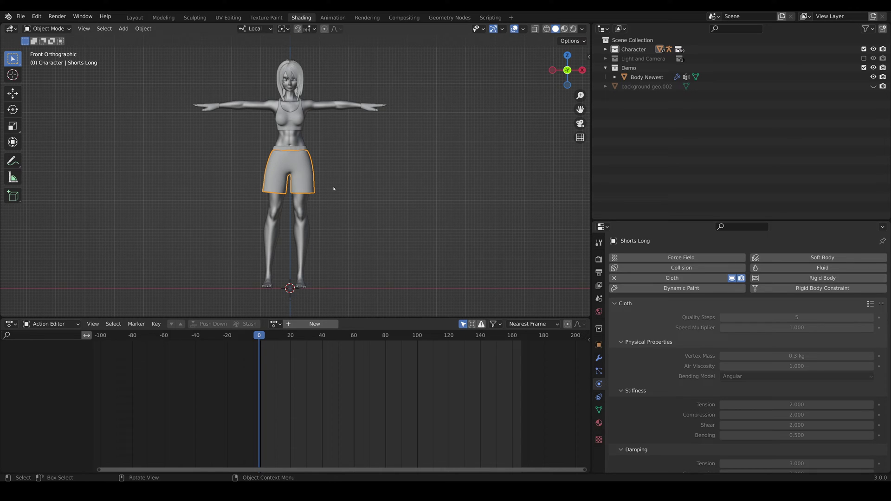
pyautogui.click(300, 71)
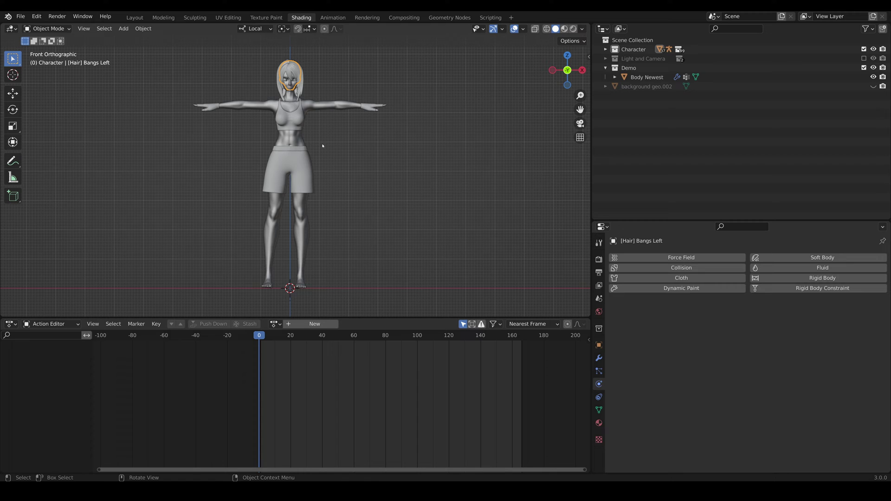
pyautogui.click(301, 143)
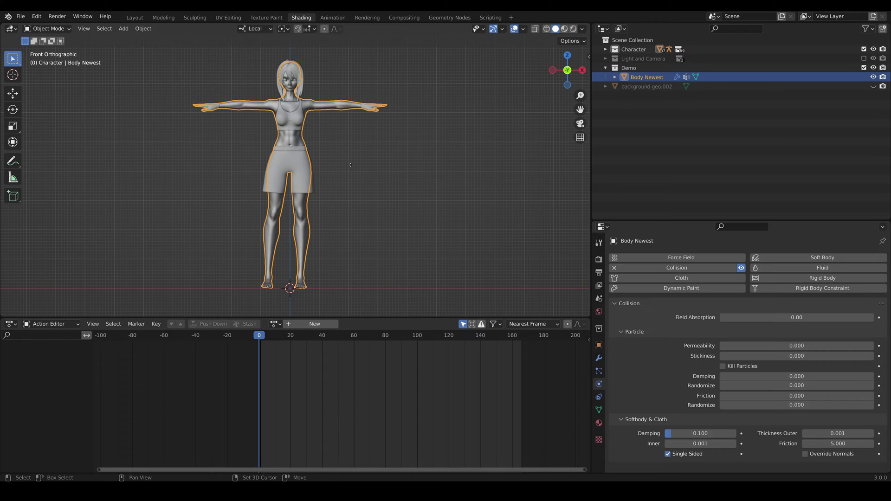
# Duplicate the body in place and rename the copy 'collision'.
pyautogui.hotkey('shift', 'd')
pyautogui.press('Escape')
pyautogui.doubleClick(652, 85)
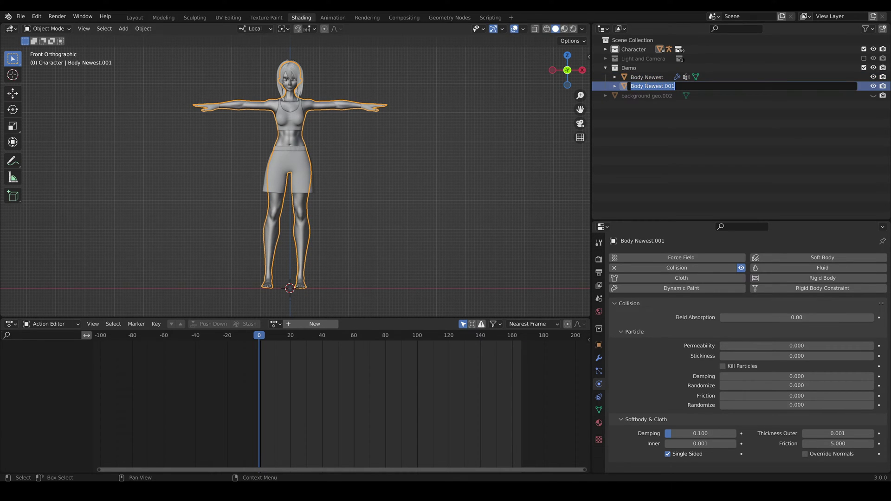
pyautogui.write('collision')
pyautogui.press('Return')
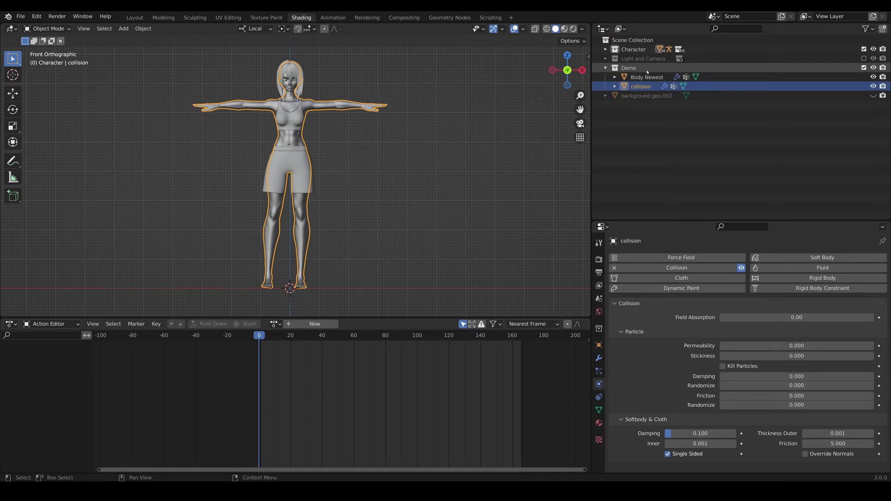
# Remove Collision physics from the original Body Newest, keeping it on the collision object.
pyautogui.click(647, 77)
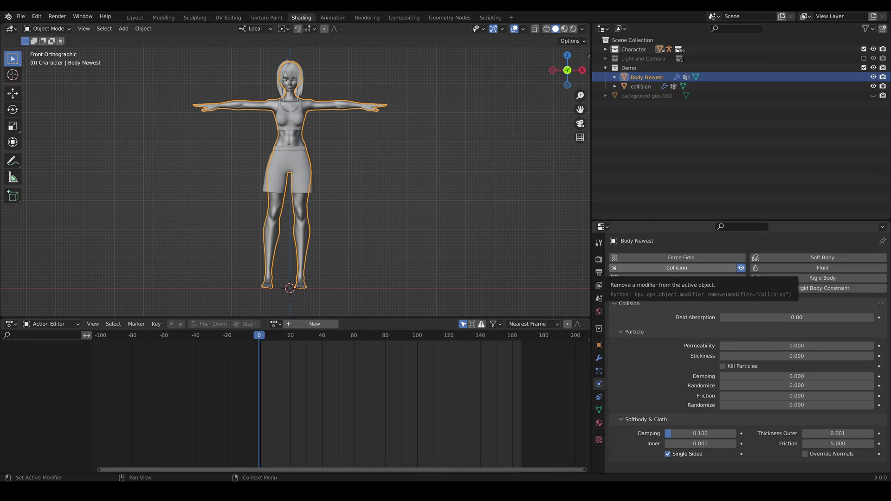
pyautogui.click(615, 268)
pyautogui.click(641, 87)
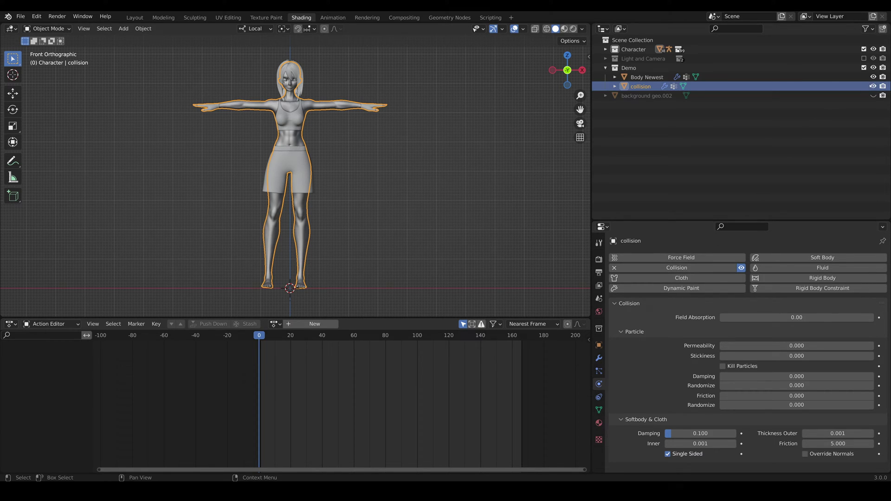
# Hide the collision object and add a Decimate modifier above its Armature and Collision modifiers.
pyautogui.click(873, 86)
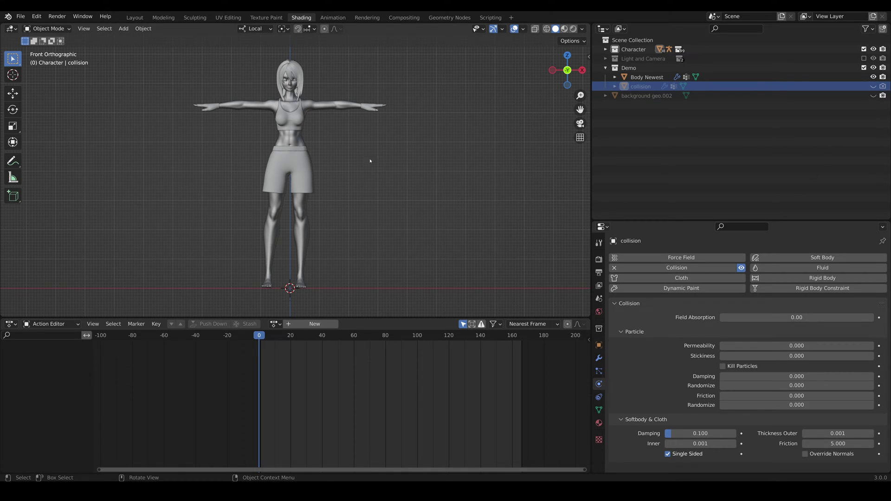
pyautogui.click(599, 358)
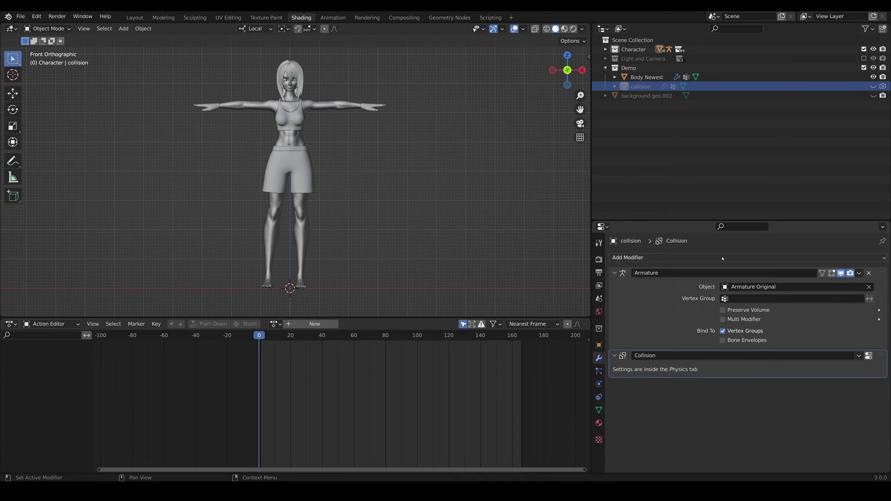
pyautogui.click(803, 258)
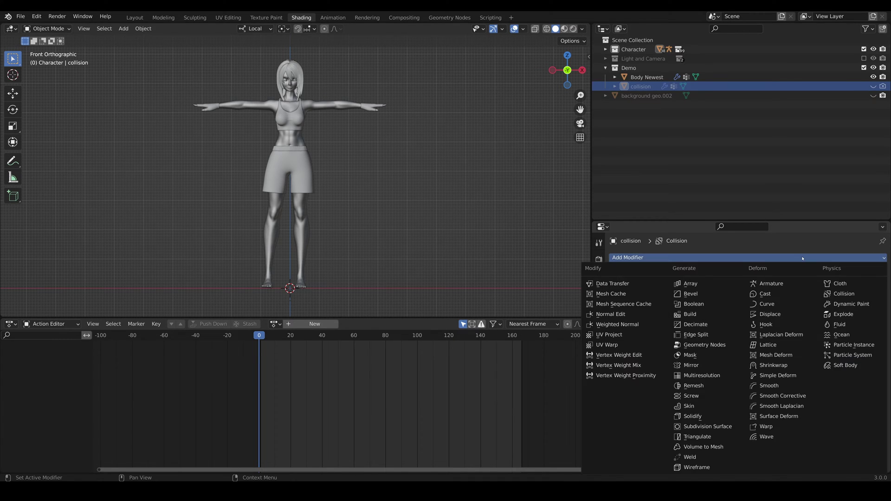
pyautogui.click(711, 325)
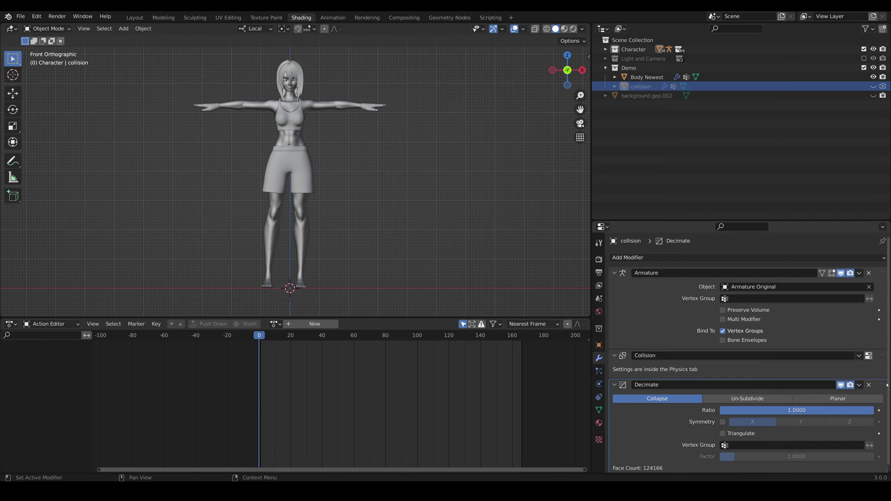
pyautogui.moveTo(859, 384); pyautogui.dragTo(860, 265)
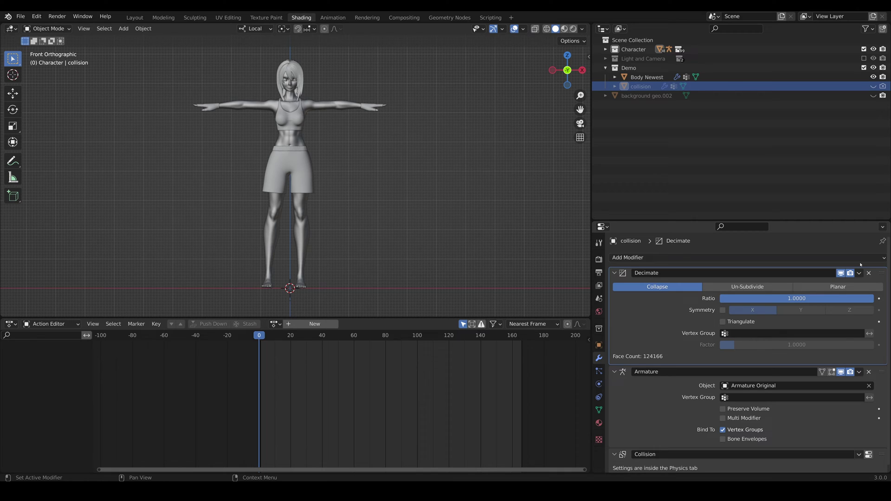
# Set the collision object's Decimate ratio to 0.05 and apply the modifier.
pyautogui.doubleClick(806, 297)
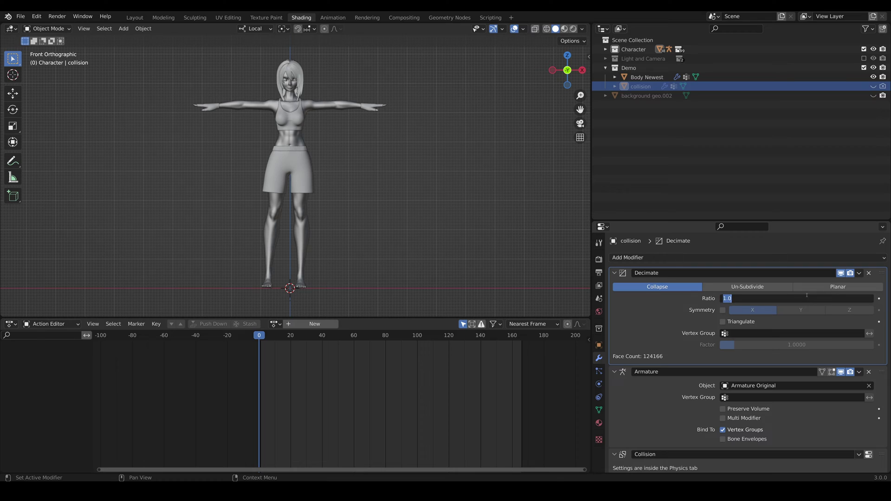
pyautogui.write('.05')
pyautogui.press('Return')
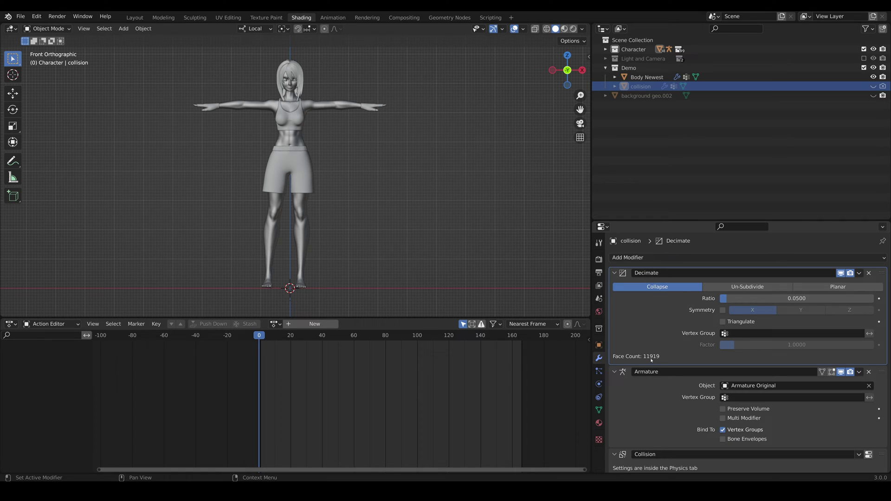
pyautogui.click(858, 274)
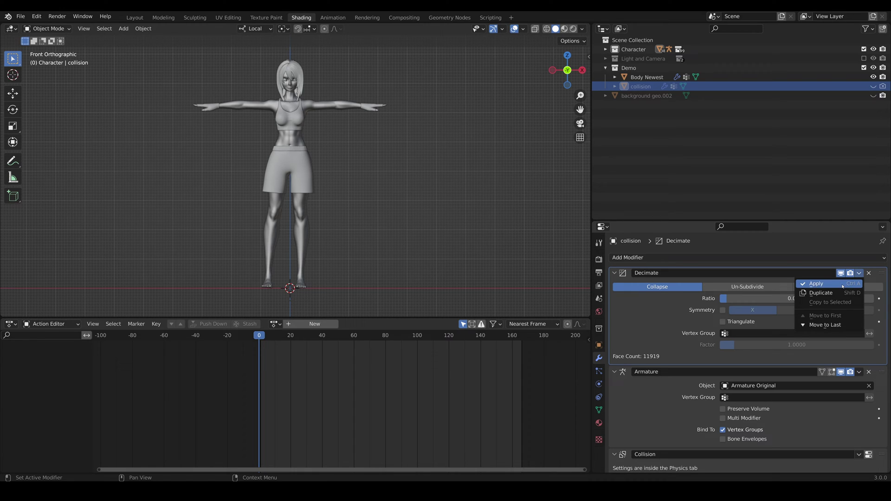
pyautogui.click(842, 284)
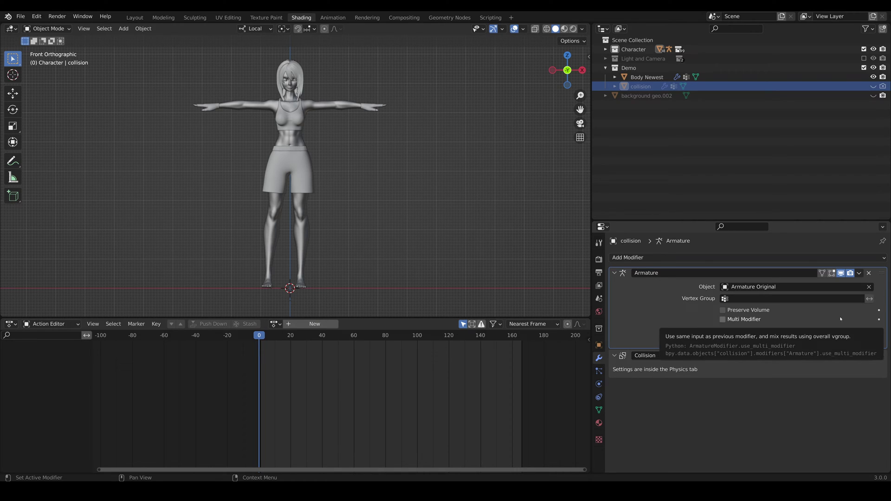
pyautogui.click(306, 153)
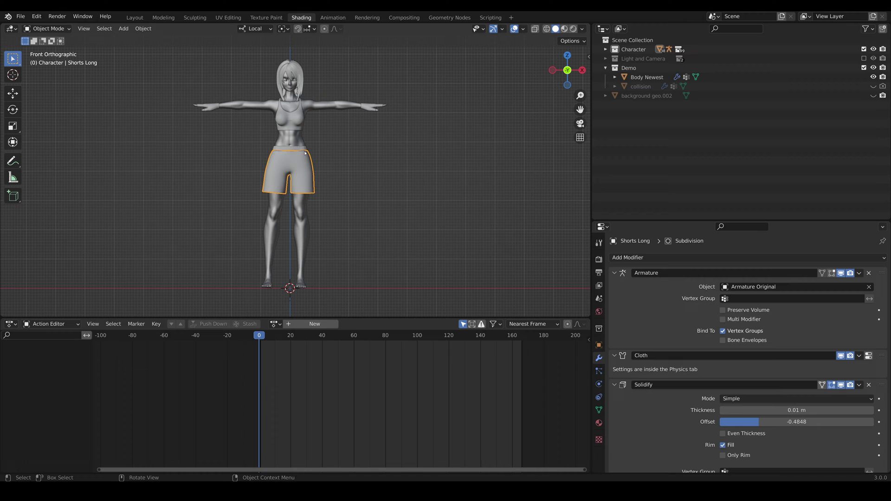
pyautogui.click(299, 70)
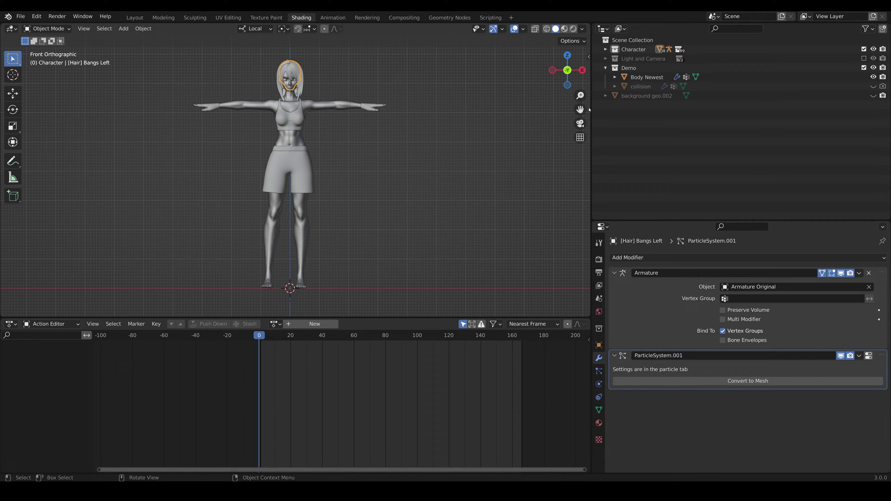
pyautogui.click(641, 87)
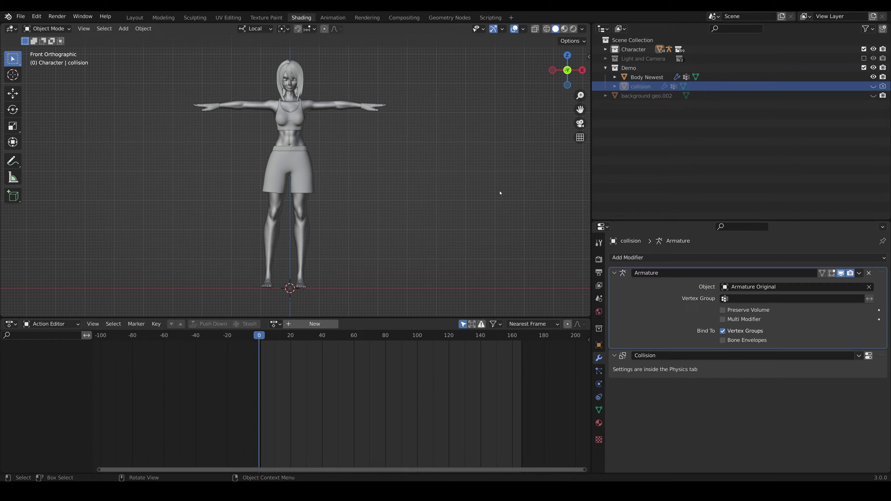
pyautogui.click(647, 77)
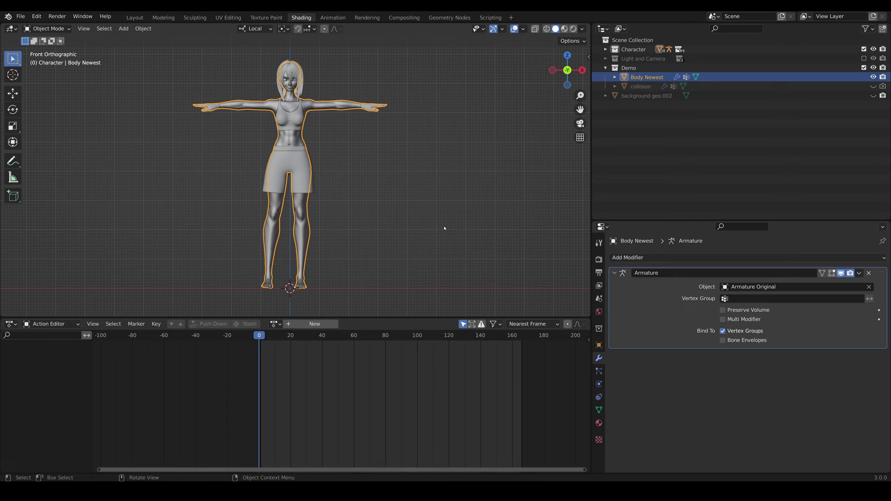
# On the shorts' cloth cache, delete all existing bakes and bake all dynamics again.
pyautogui.click(314, 190)
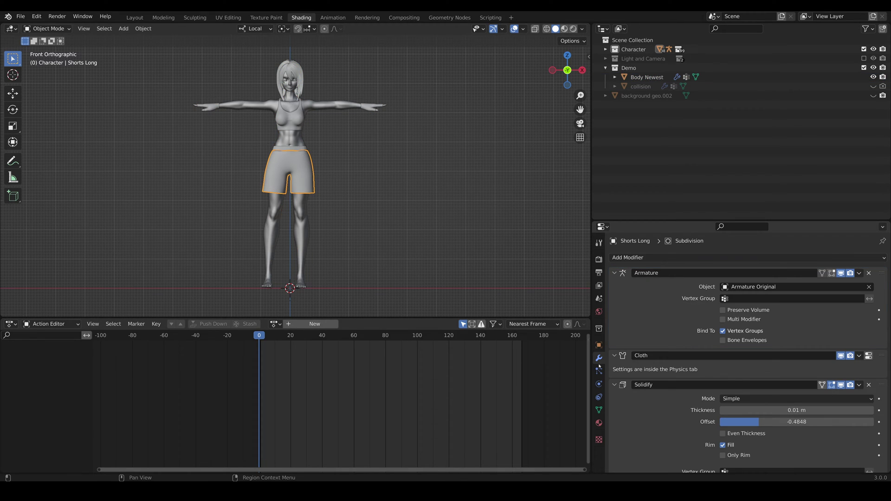
pyautogui.click(599, 371)
pyautogui.click(599, 384)
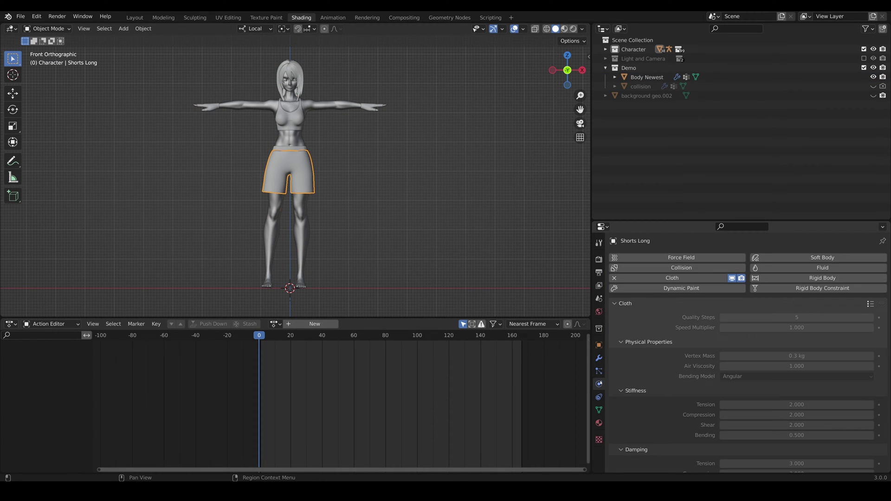
pyautogui.scroll(-5, 653, 377)
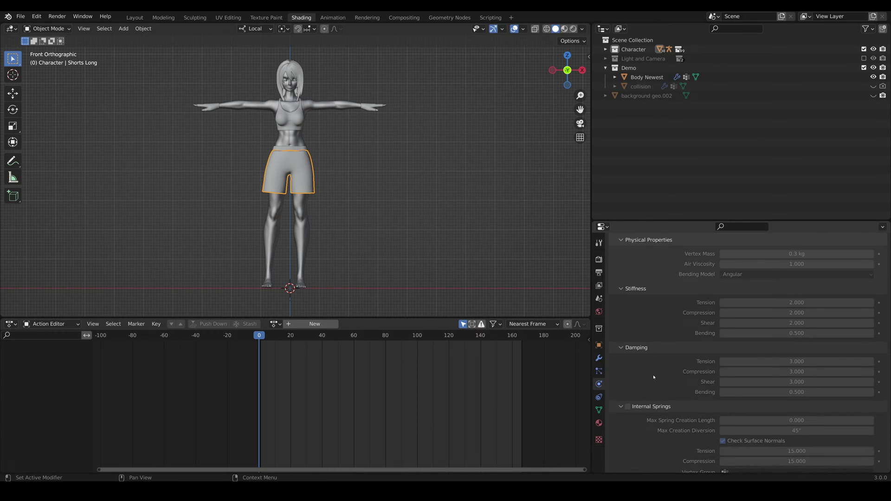
pyautogui.scroll(-15, 654, 376)
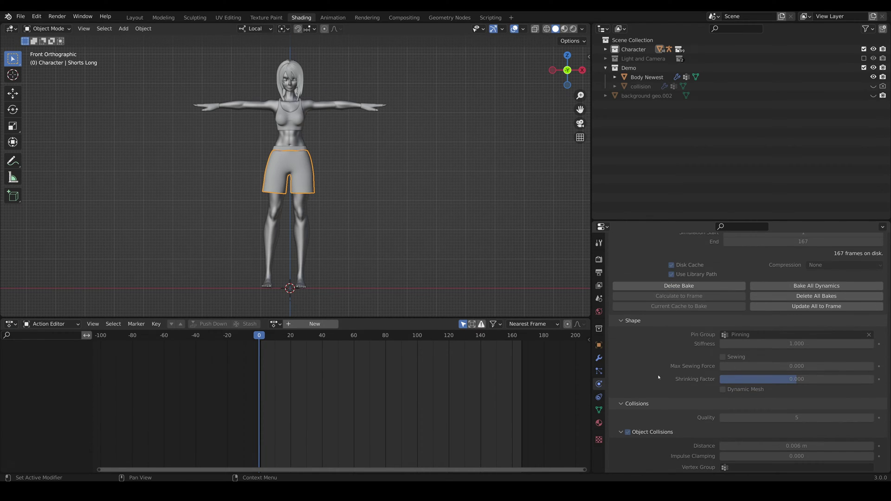
pyautogui.click(847, 295)
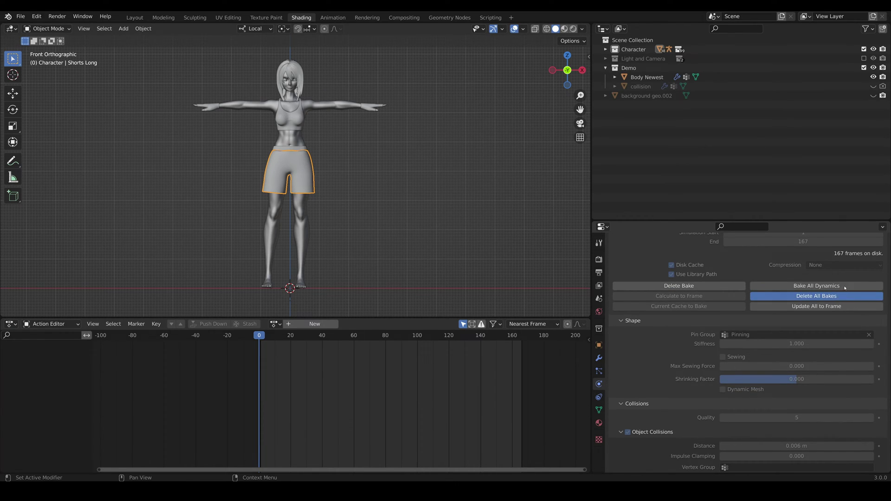
pyautogui.click(844, 288)
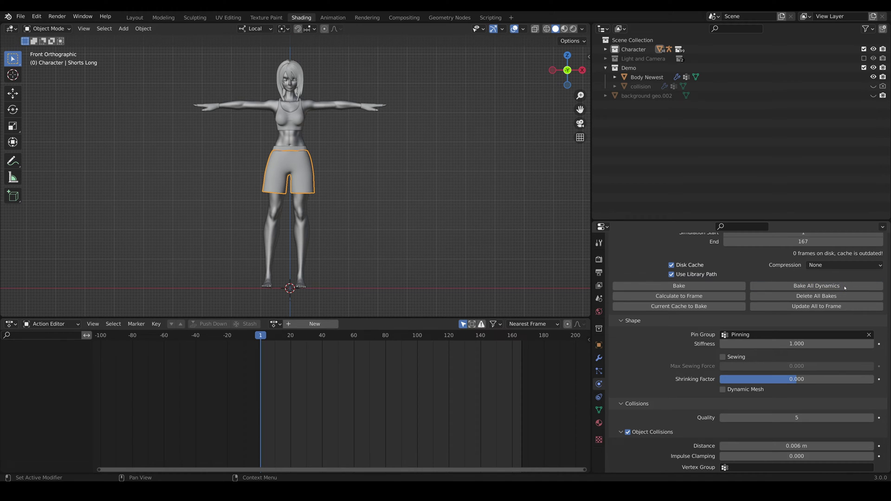